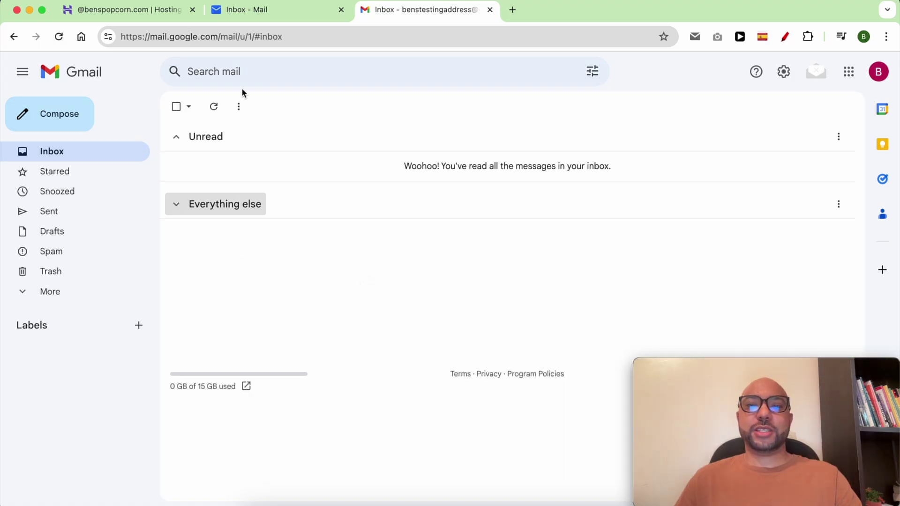
- Go from the Gmail gear menu to the full See all settings page
left_click(783, 73)
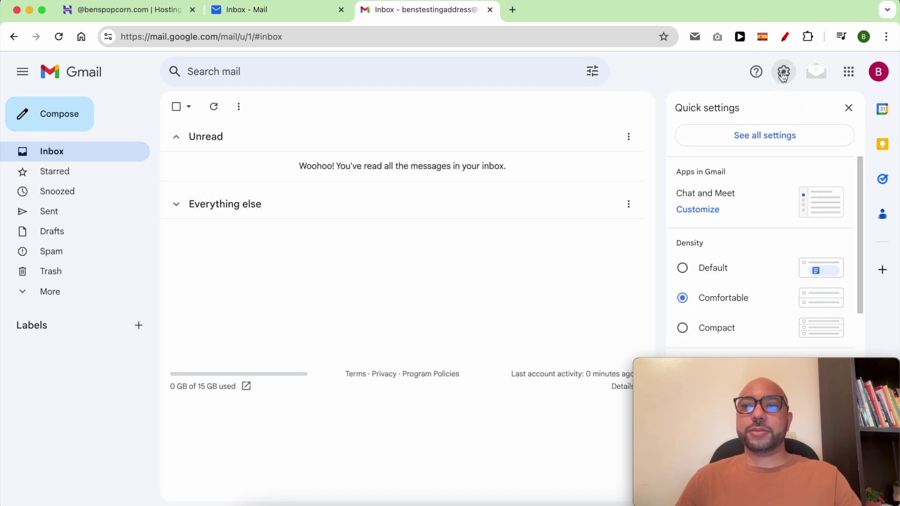
left_click(772, 144)
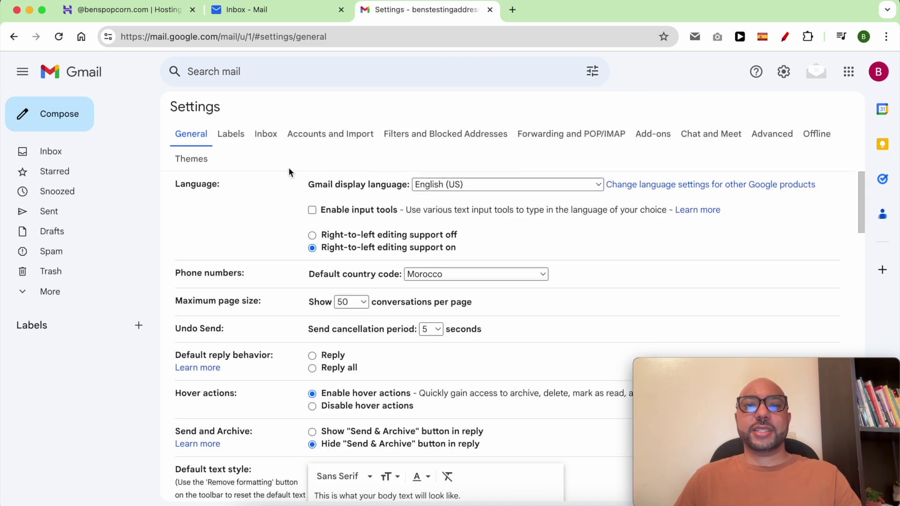
- In Accounts and Import, start Add a mail account under Check mail from other accounts
left_click(317, 138)
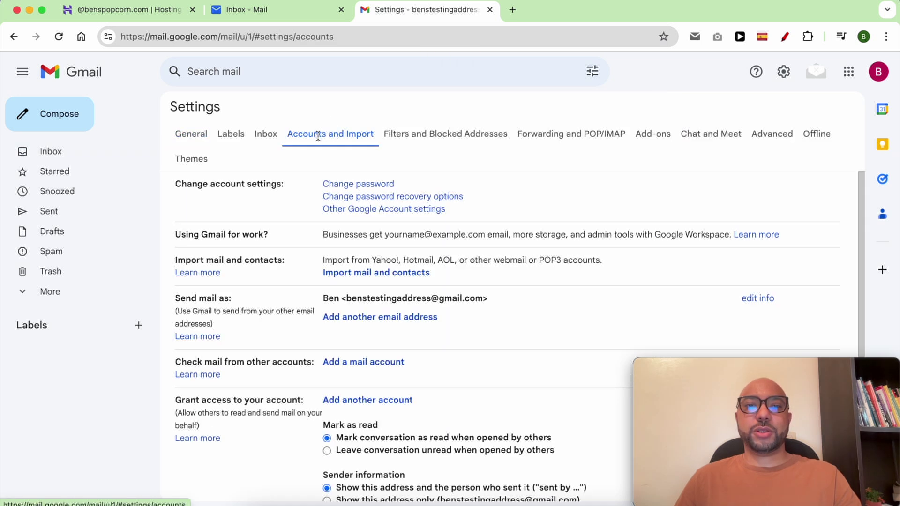
left_click(415, 365)
left_click_drag(416, 365, 321, 363)
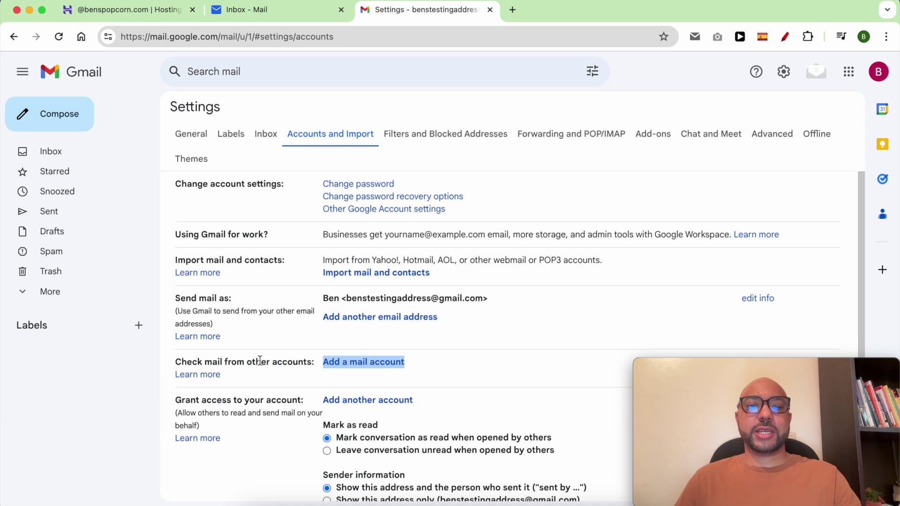
triple_click(259, 360)
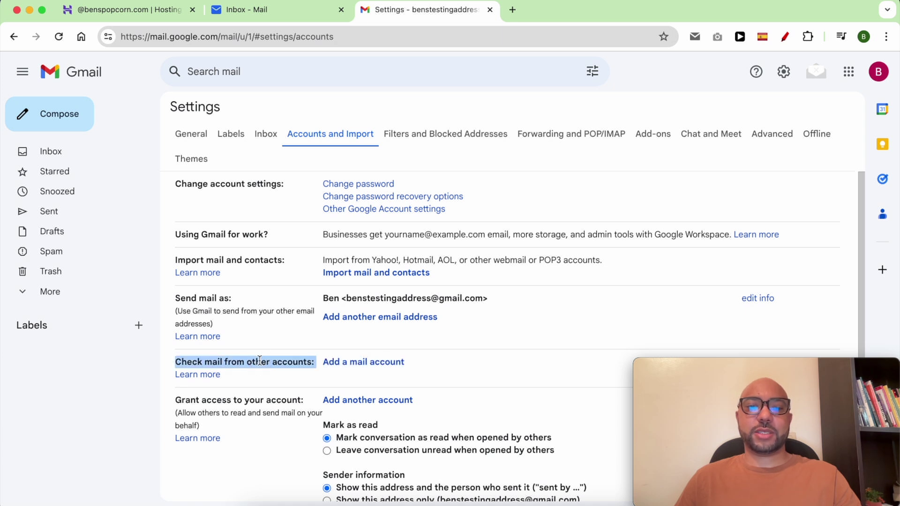
left_click(430, 367)
left_click(390, 367)
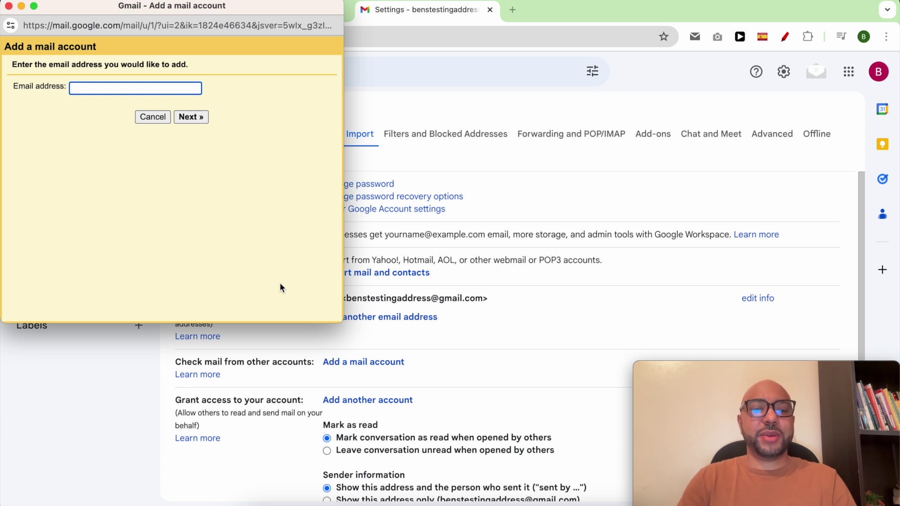
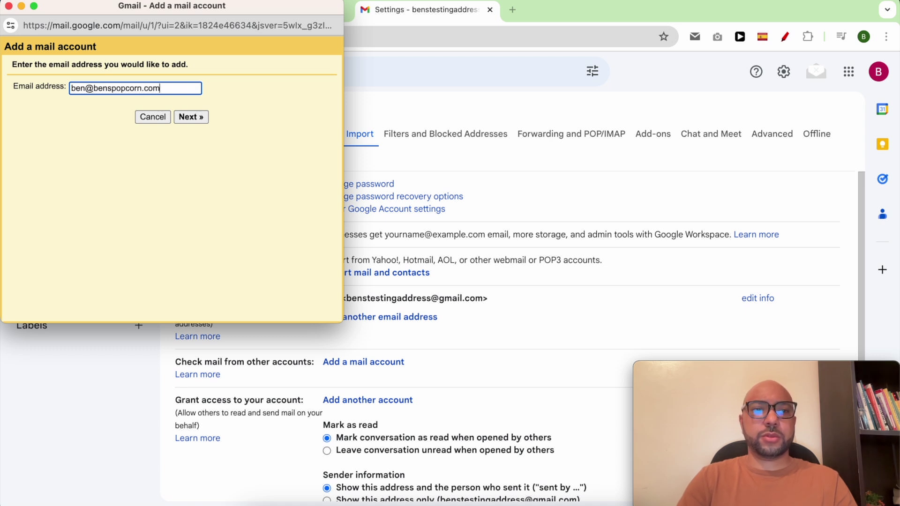
left_click(196, 134)
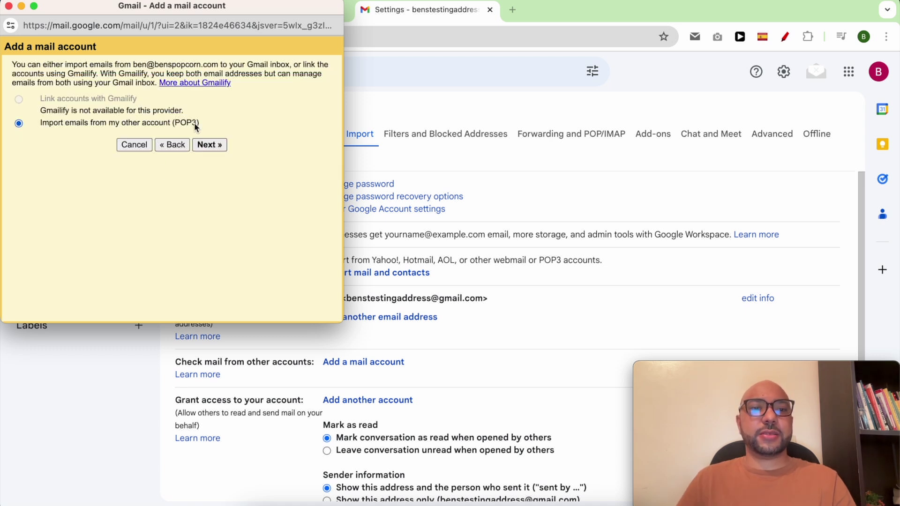
left_click(214, 147)
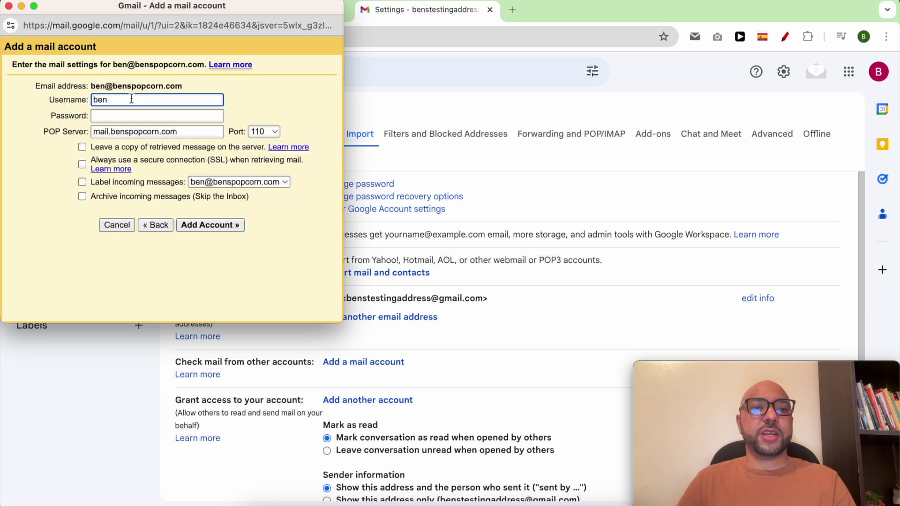
left_click_drag(182, 86, 91, 86)
right_click(108, 87)
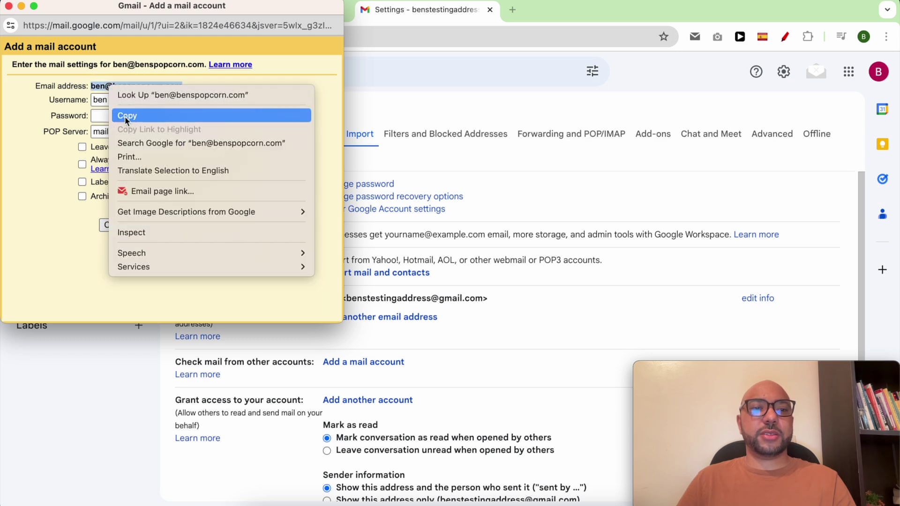
left_click(125, 116)
left_click(128, 100)
key("super+a")
key("super+v")
left_click(127, 115)
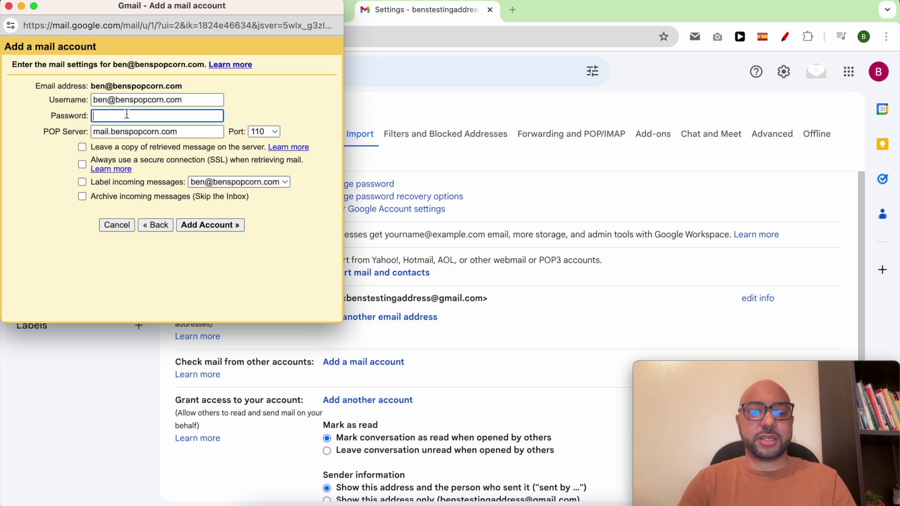
type("•••••")
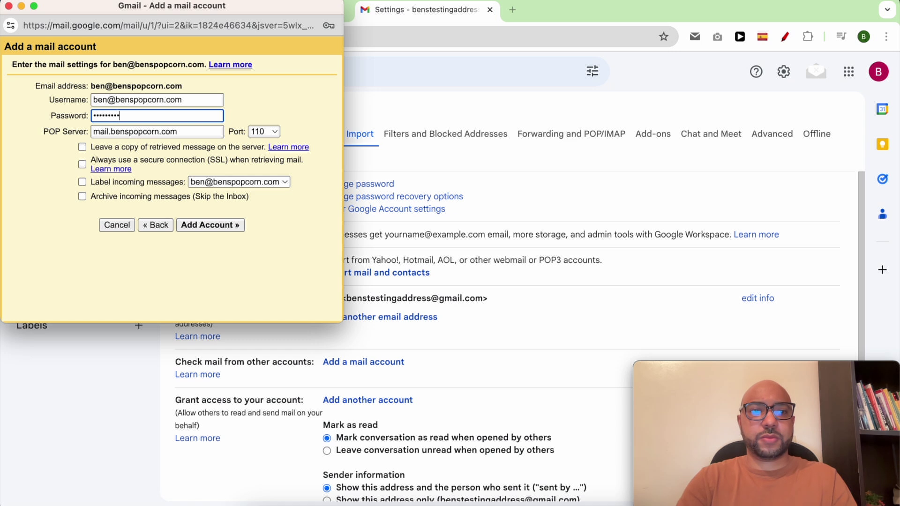
type("•••")
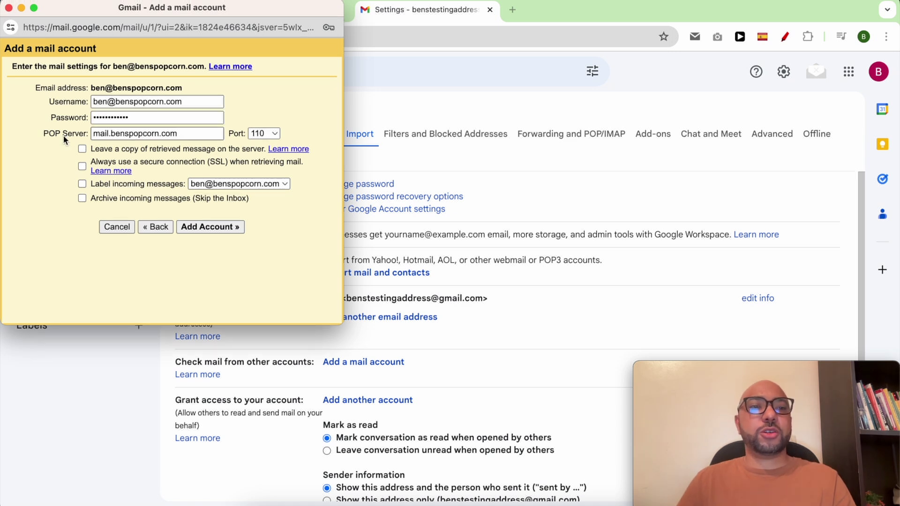
- Move the Gmail popup aside and switch to the Hostinger dashboard tab
left_click_drag(175, 8, 687, 9)
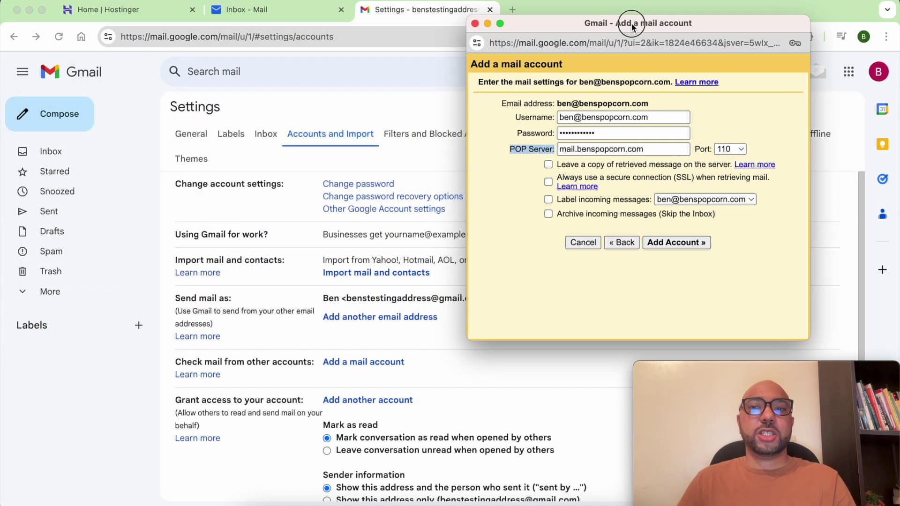
left_click(123, 13)
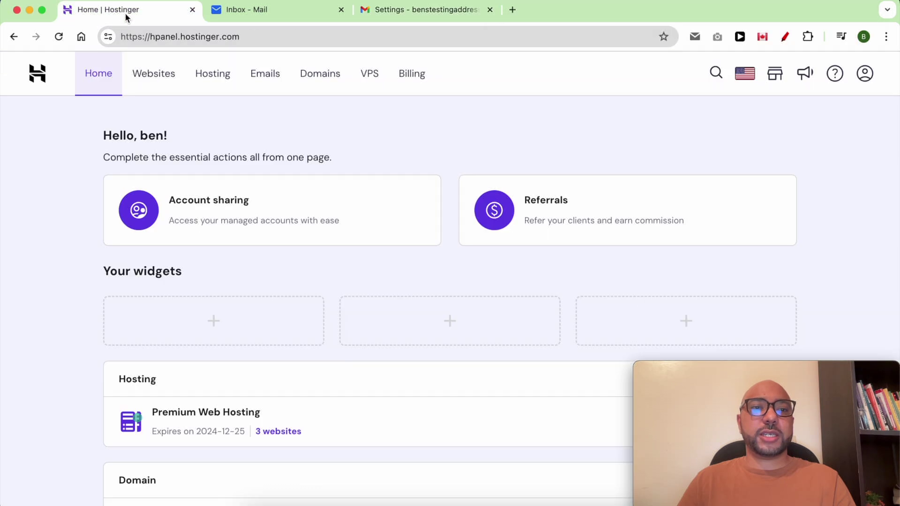
- In Hostinger hPanel, reach the desktop app configuration details for the benspopcorn.com mailbox
left_click(272, 71)
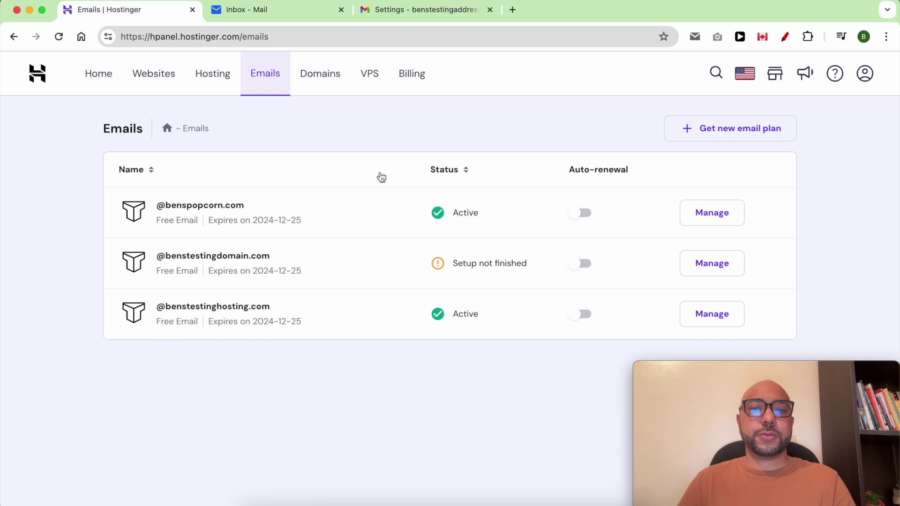
triple_click(341, 213)
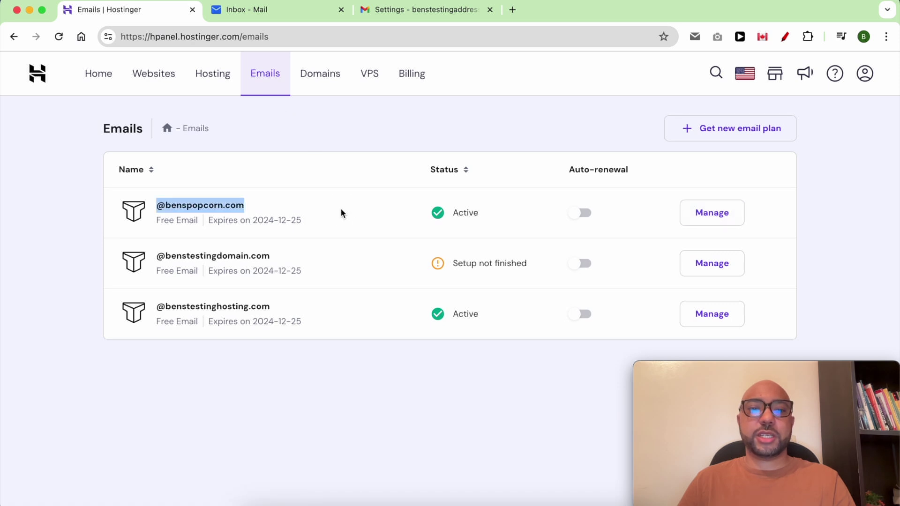
left_click(723, 214)
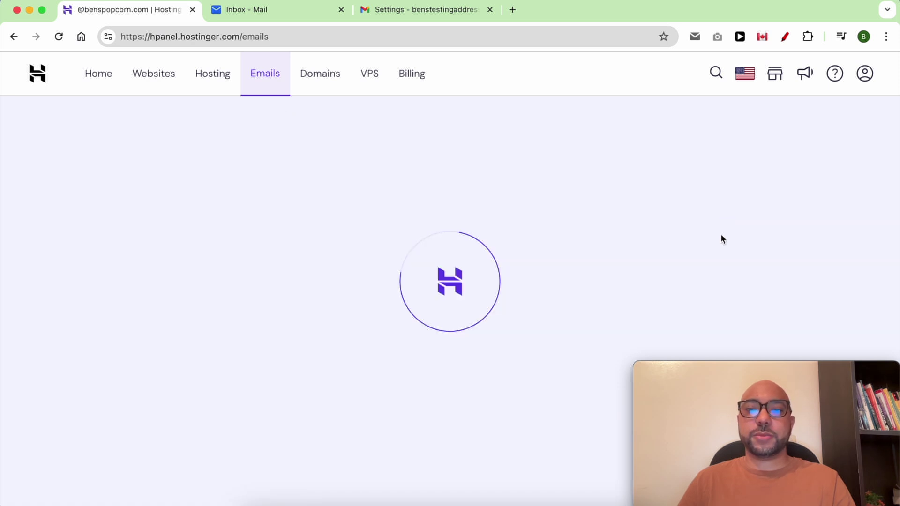
scroll(706, 343, "down", 3)
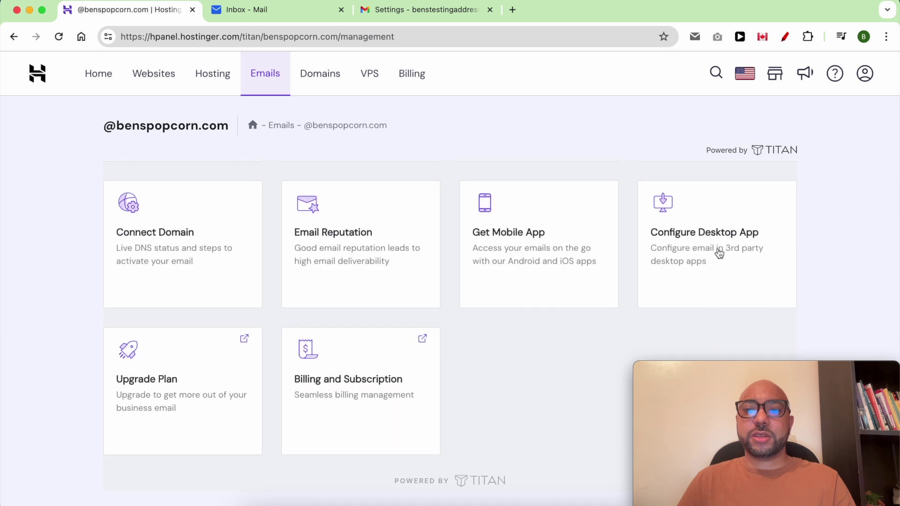
left_click(723, 239)
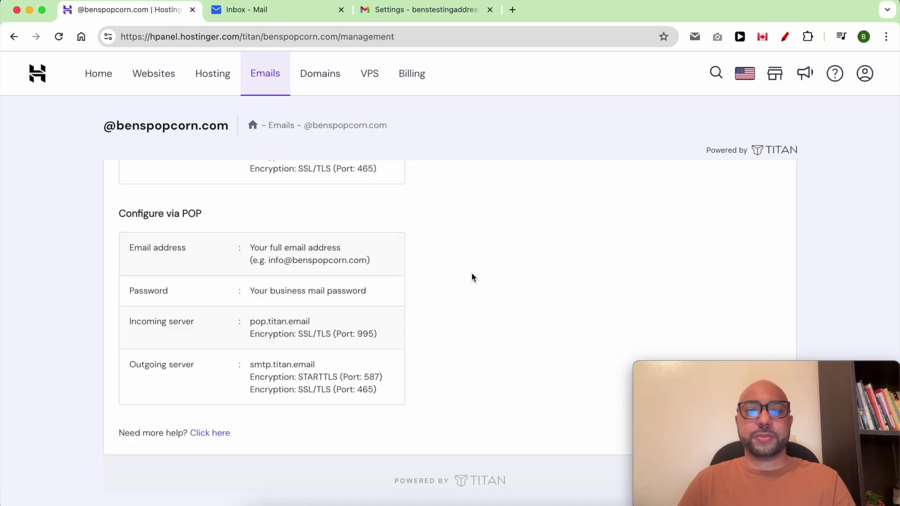
- Copy the incoming POP server address pop.titan.email
triple_click(268, 321)
left_click_drag(328, 321, 248, 321)
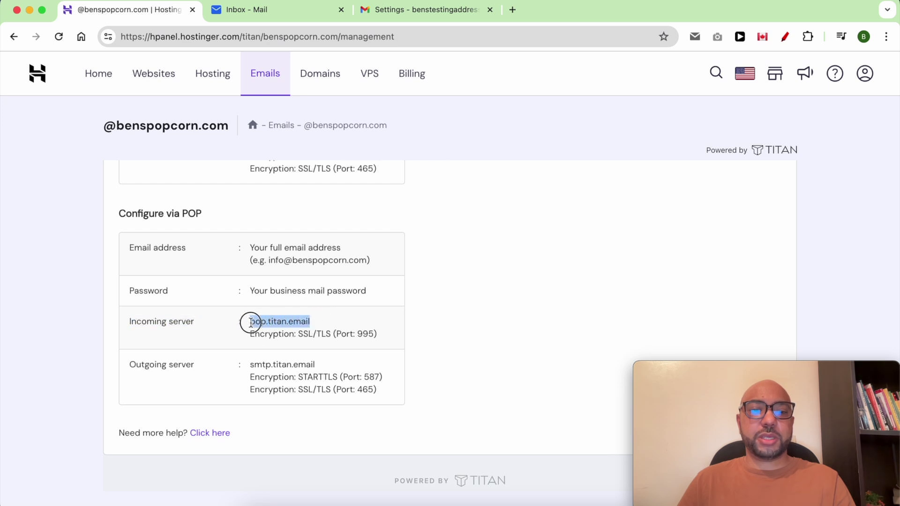
right_click(256, 322)
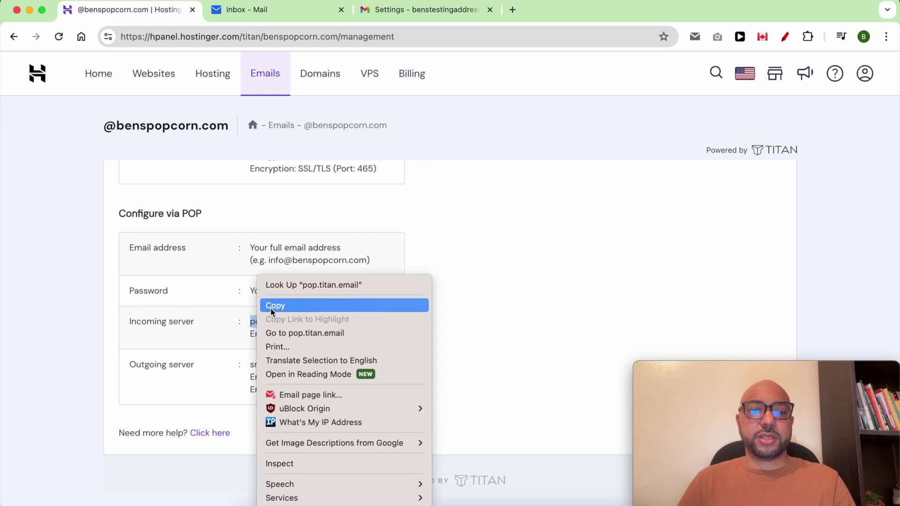
left_click(271, 308)
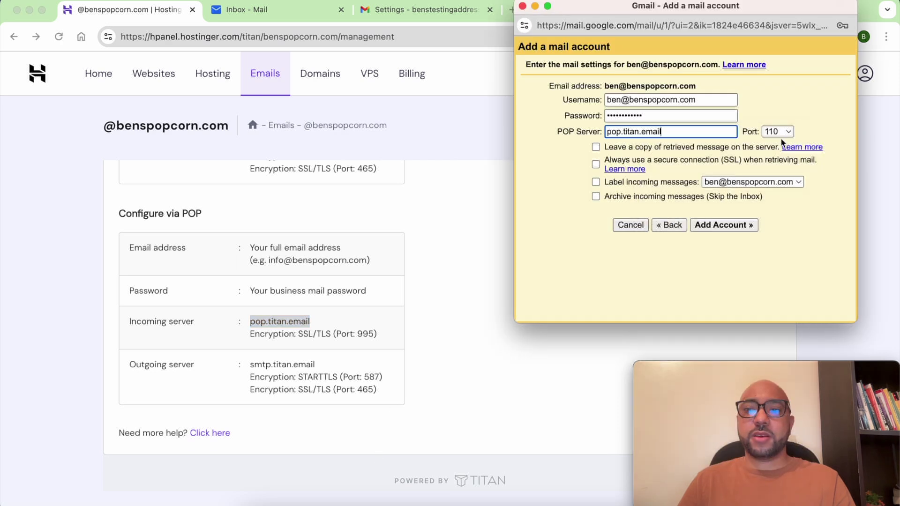
left_click(778, 133)
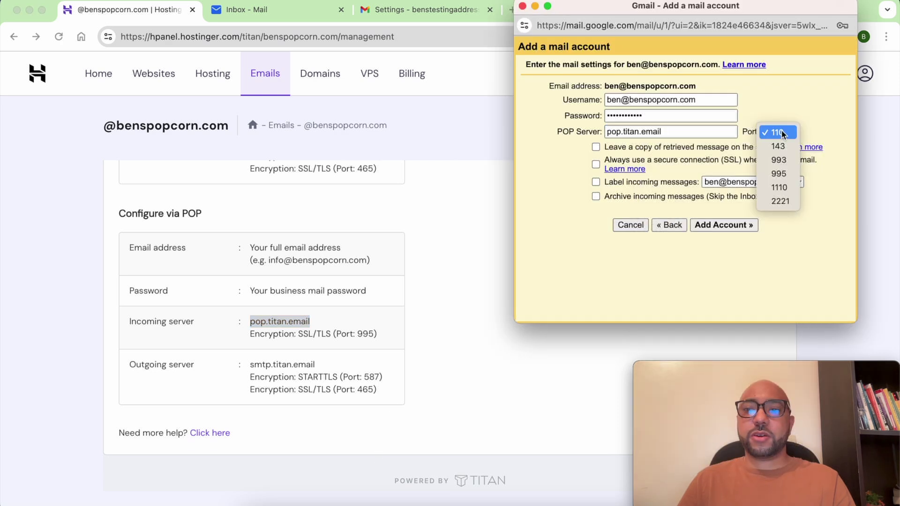
left_click(784, 175)
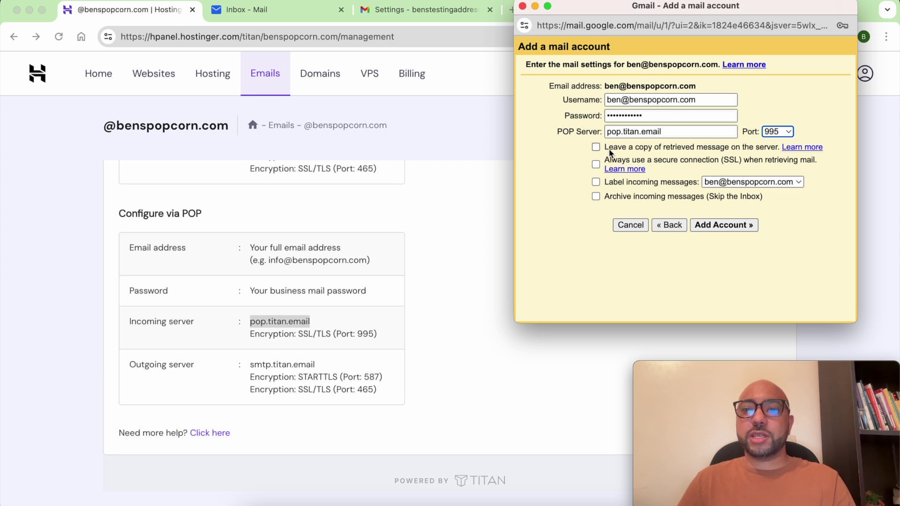
left_click(747, 148)
left_click(650, 159)
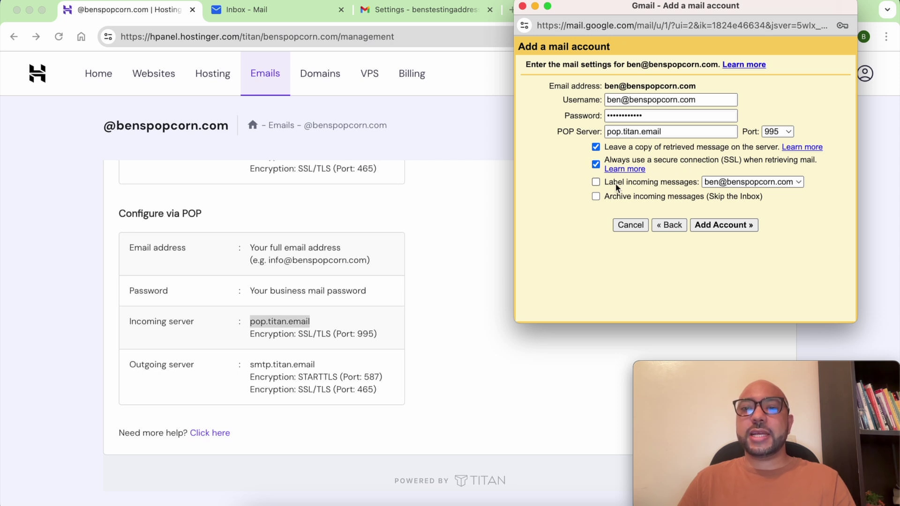
left_click(736, 182)
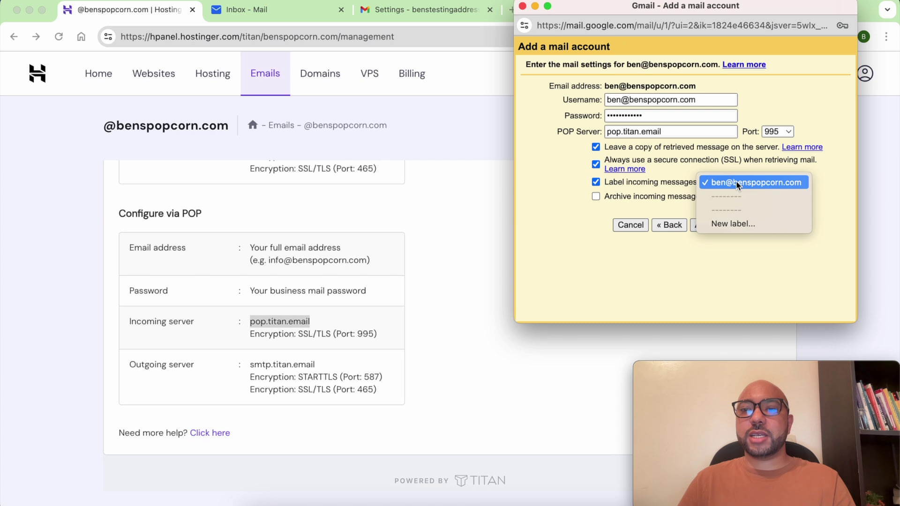
left_click(758, 183)
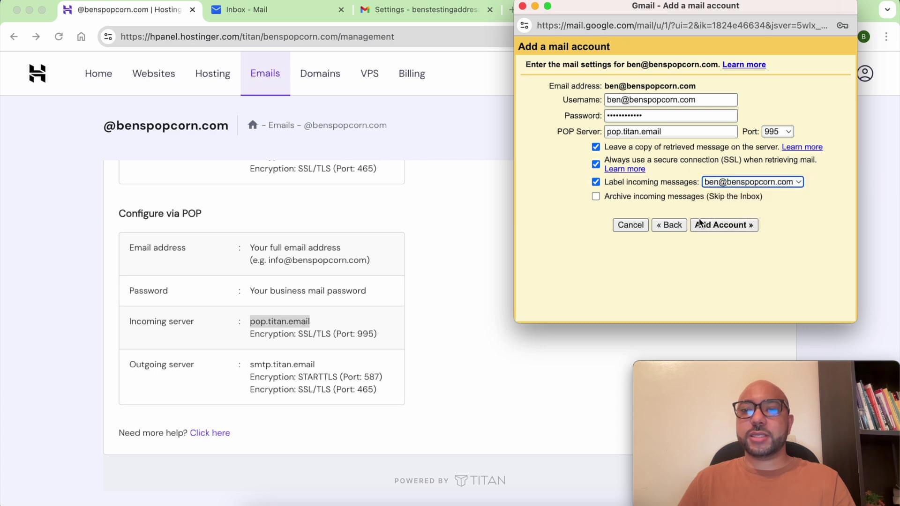
left_click(717, 226)
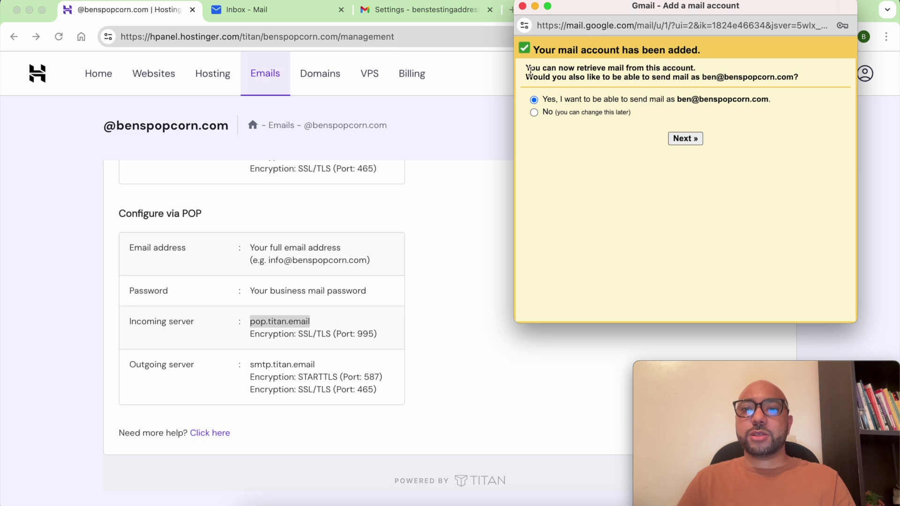
left_click_drag(527, 69, 696, 70)
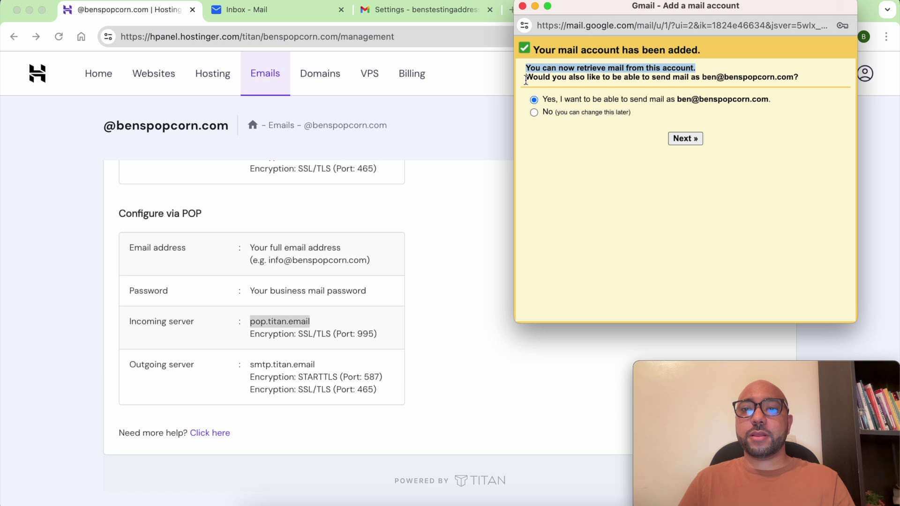
left_click_drag(526, 77, 801, 79)
left_click(722, 79)
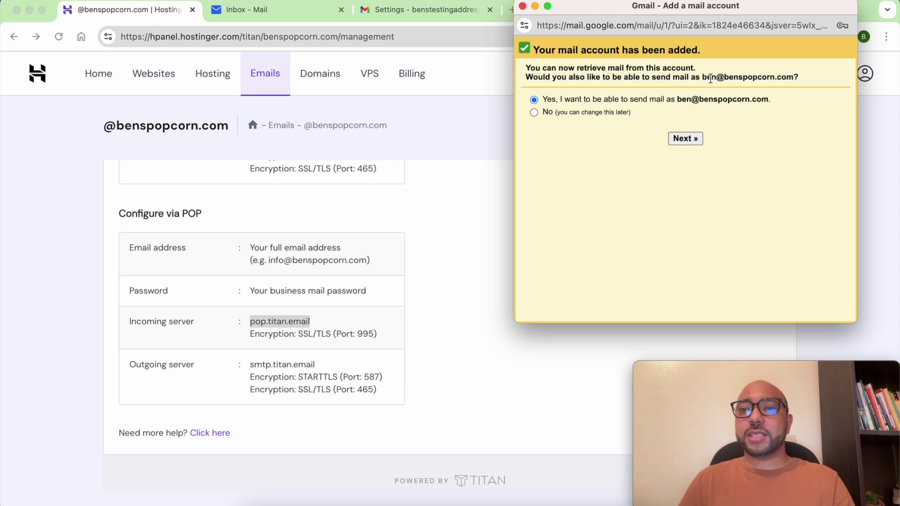
left_click_drag(702, 78, 794, 75)
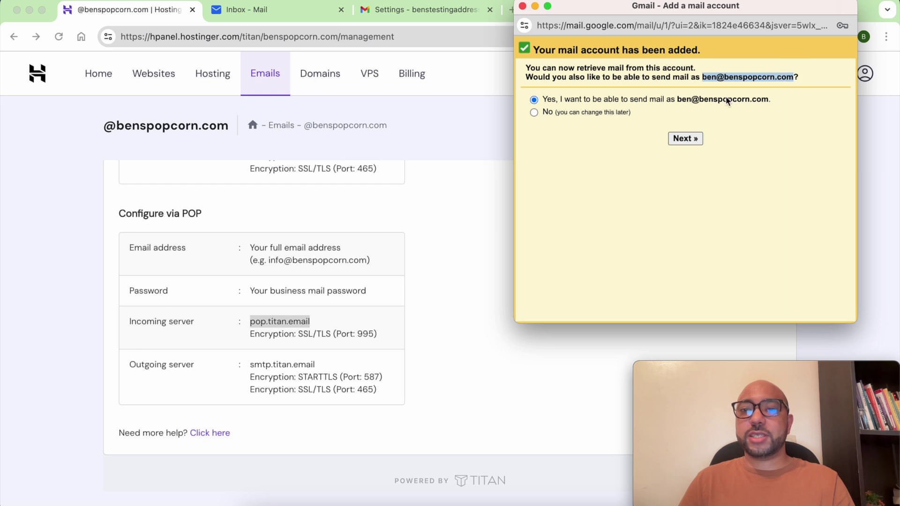
left_click(554, 104)
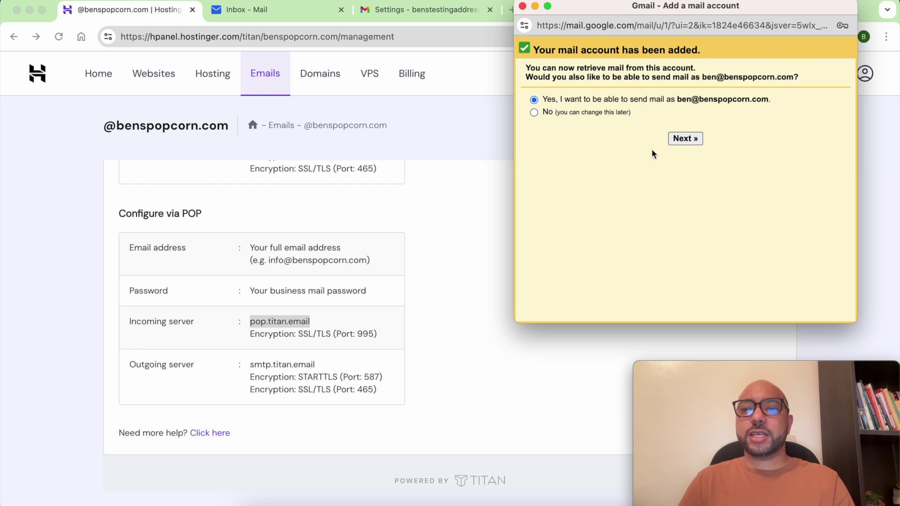
- Continue with sender name Ben, set the SMTP server to smtp.titan.email and port 465
left_click(683, 139)
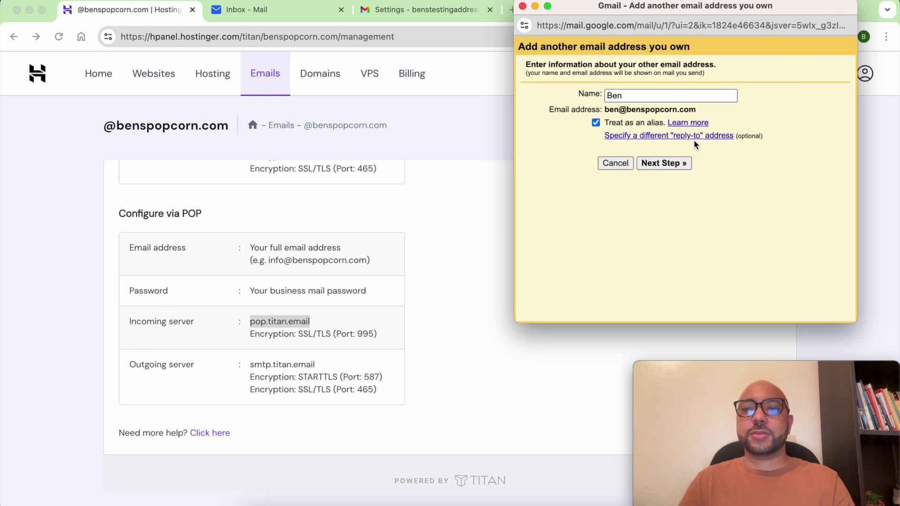
left_click(663, 165)
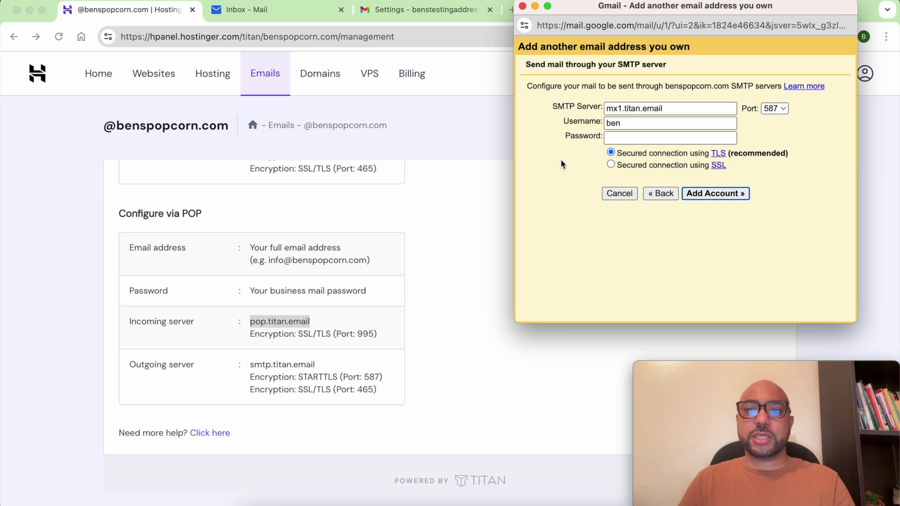
double_click(614, 109)
type("smtp")
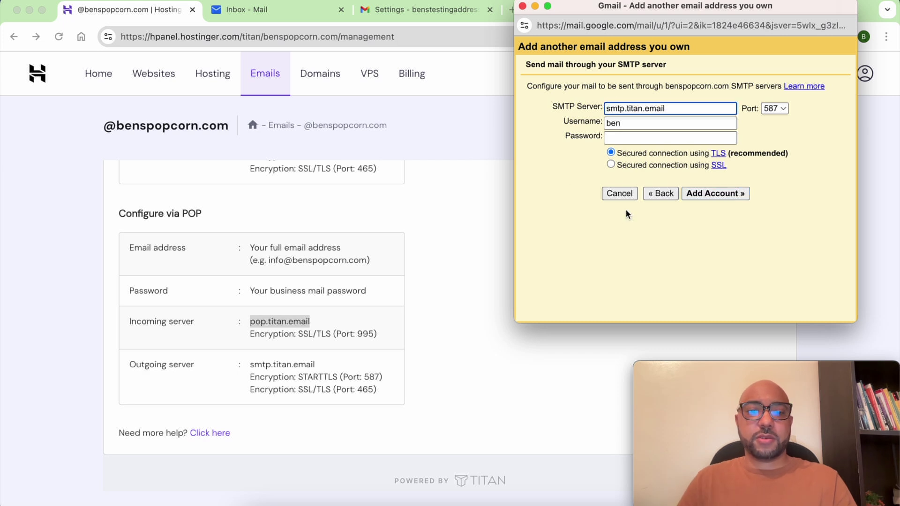
left_click(781, 111)
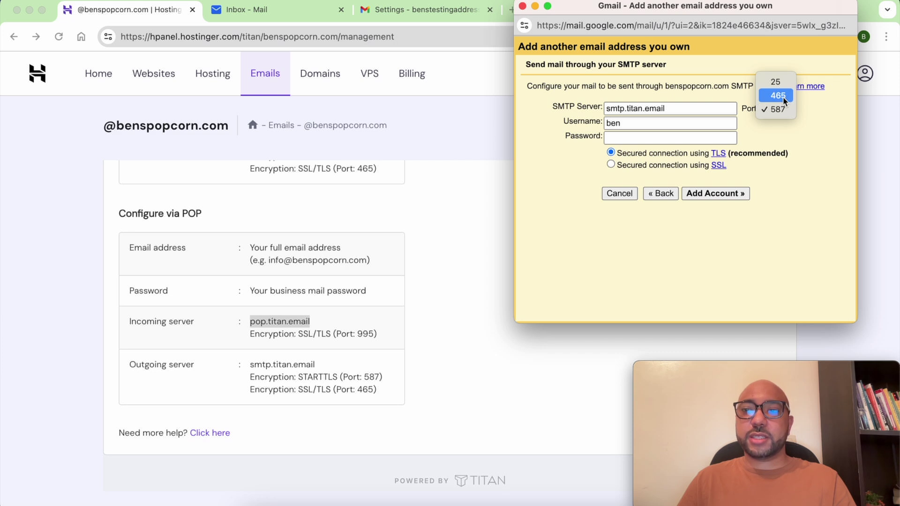
left_click(777, 96)
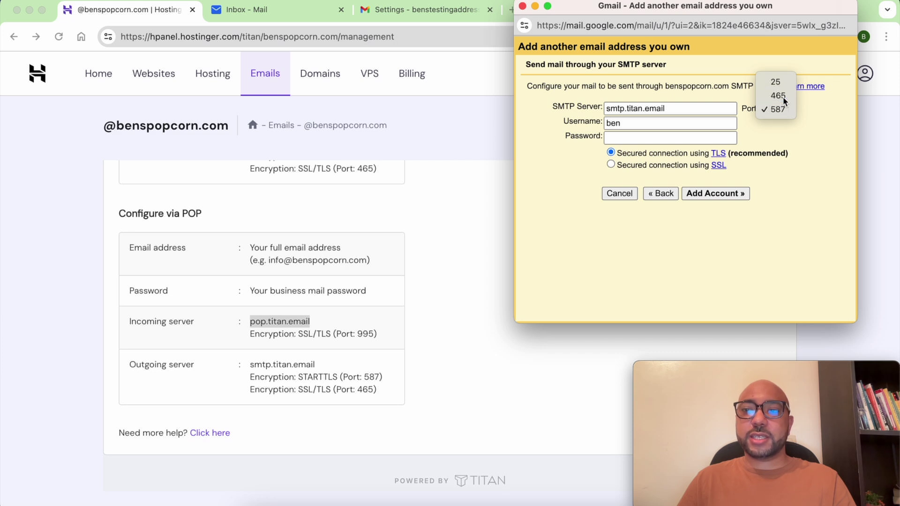
double_click(640, 126)
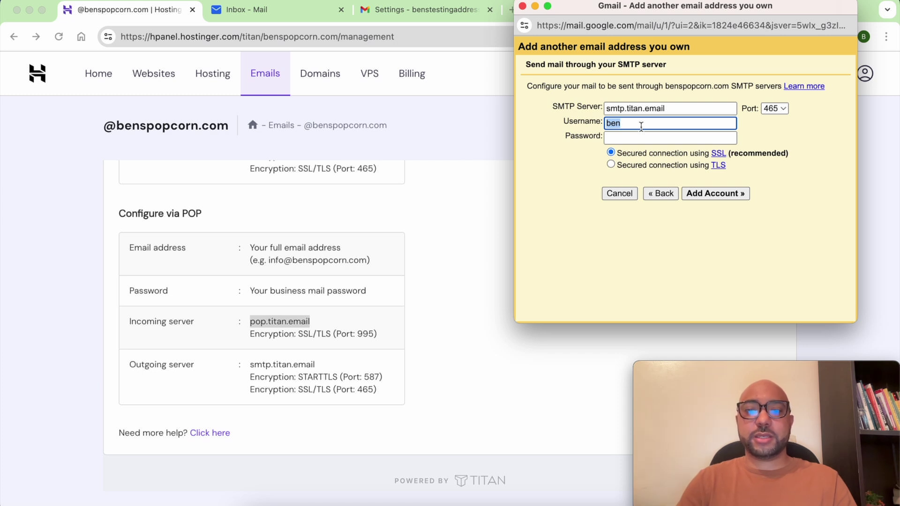
key("Tab")
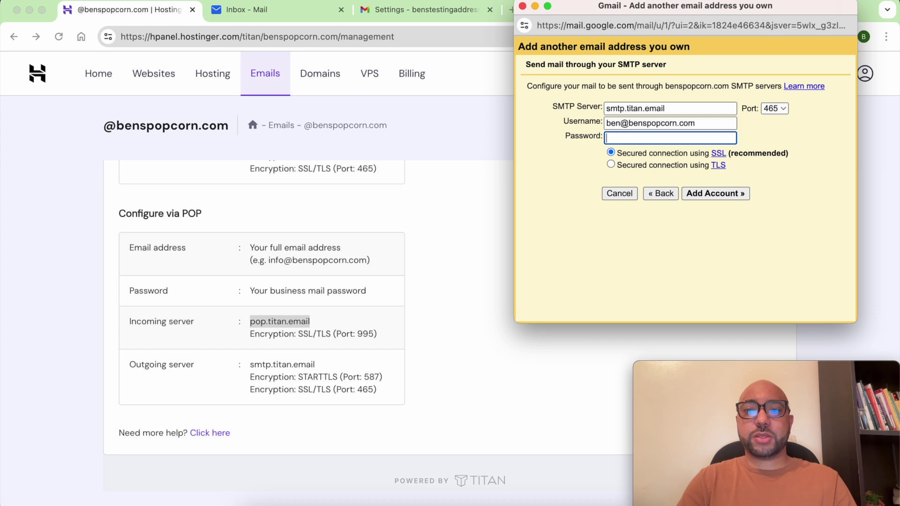
key("super+v")
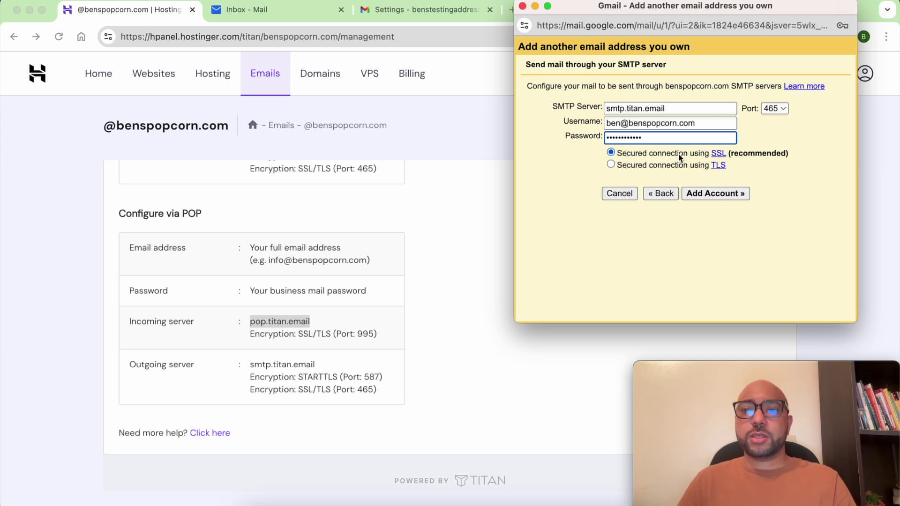
triple_click(680, 158)
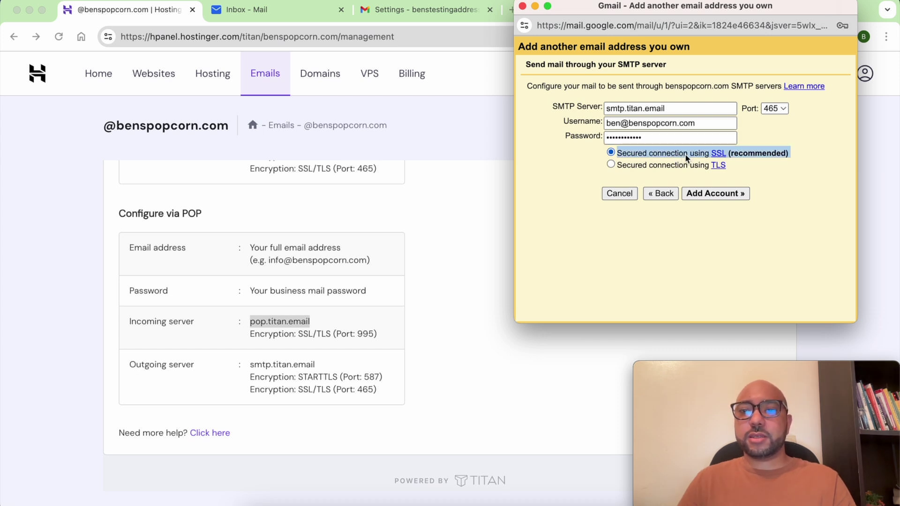
left_click(703, 196)
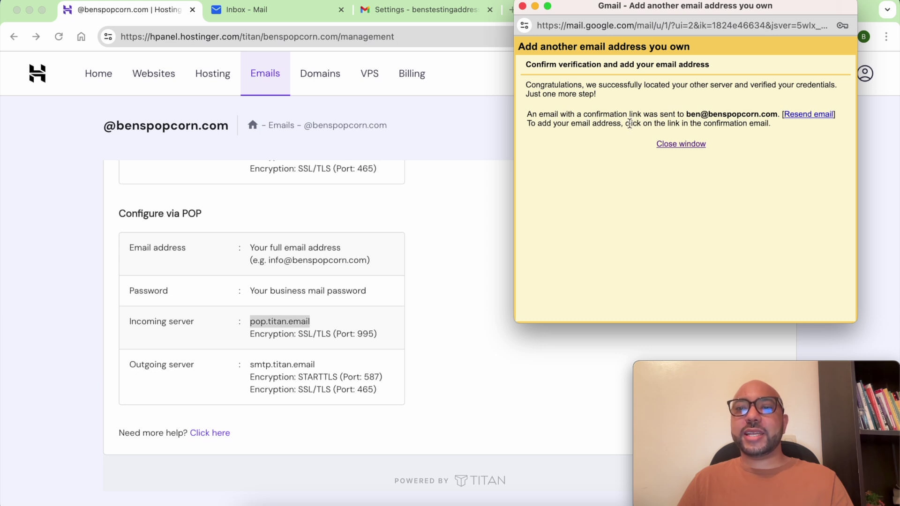
- Note the confirmation-link instruction, close the Gmail popup and switch to the Titan webmail inbox
left_click_drag(628, 123, 777, 127)
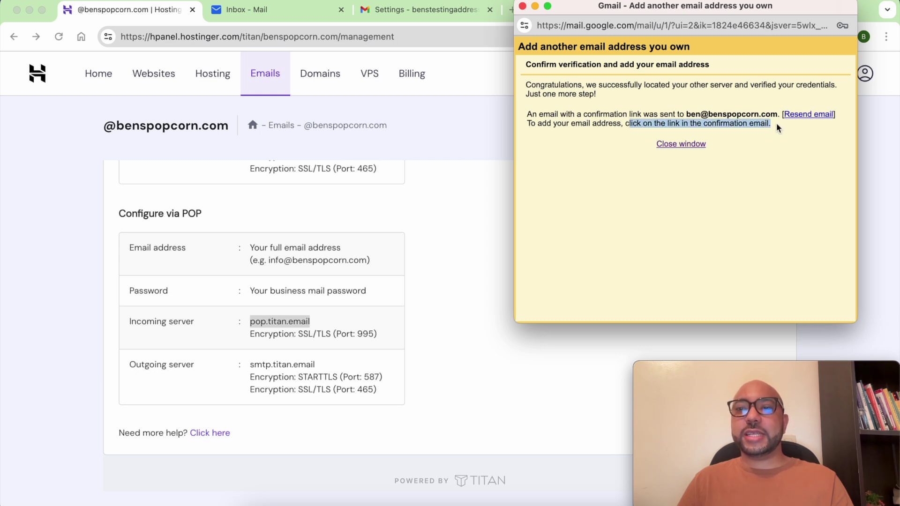
left_click(724, 145)
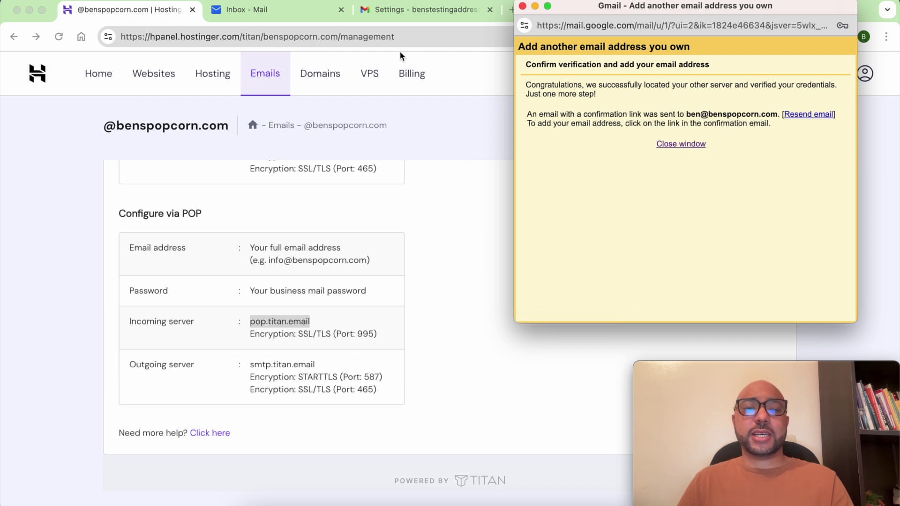
left_click(686, 147)
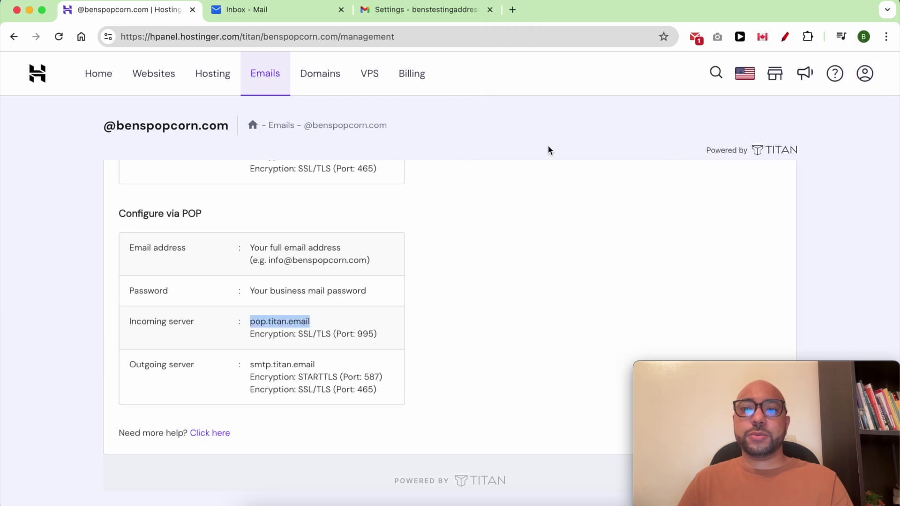
left_click(257, 14)
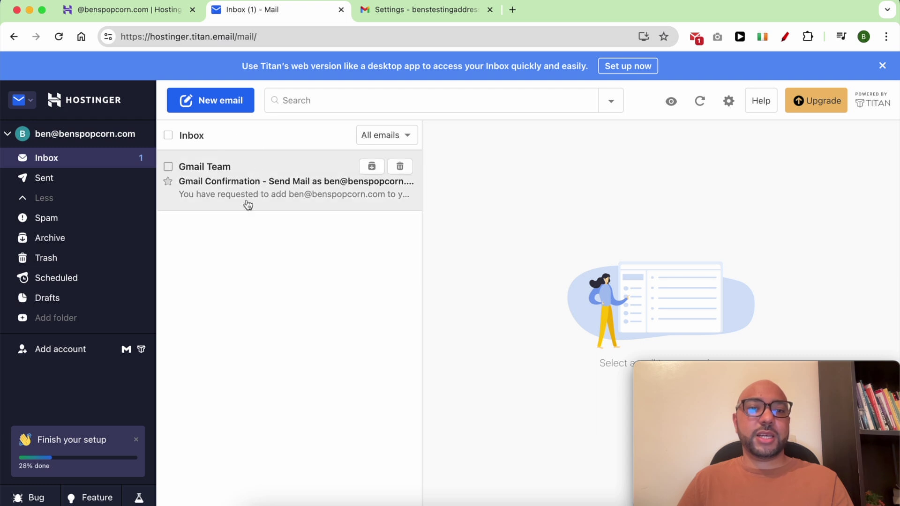
mouse_move(288, 180)
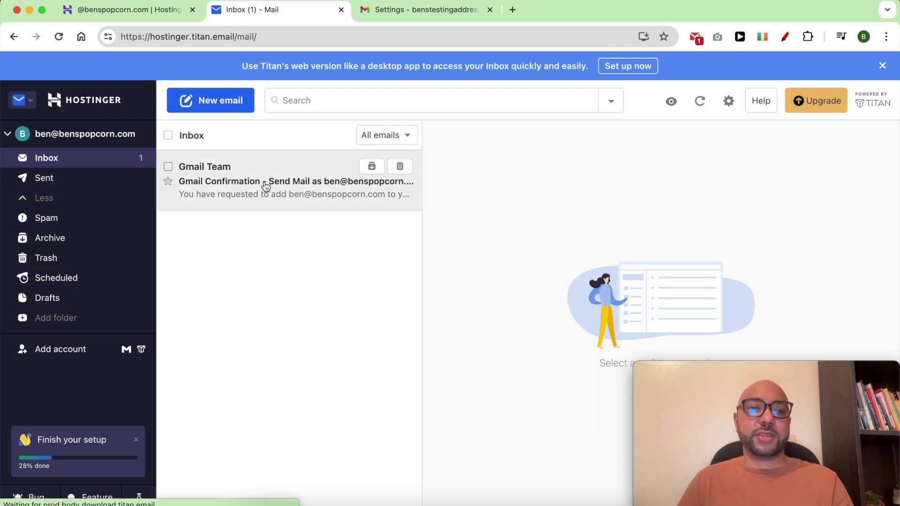
left_click(262, 187)
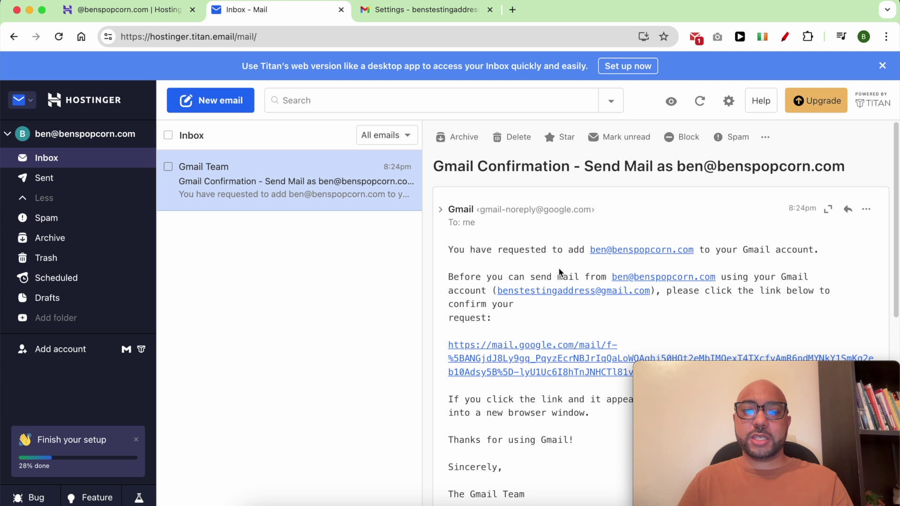
scroll(560, 271, "down", 2)
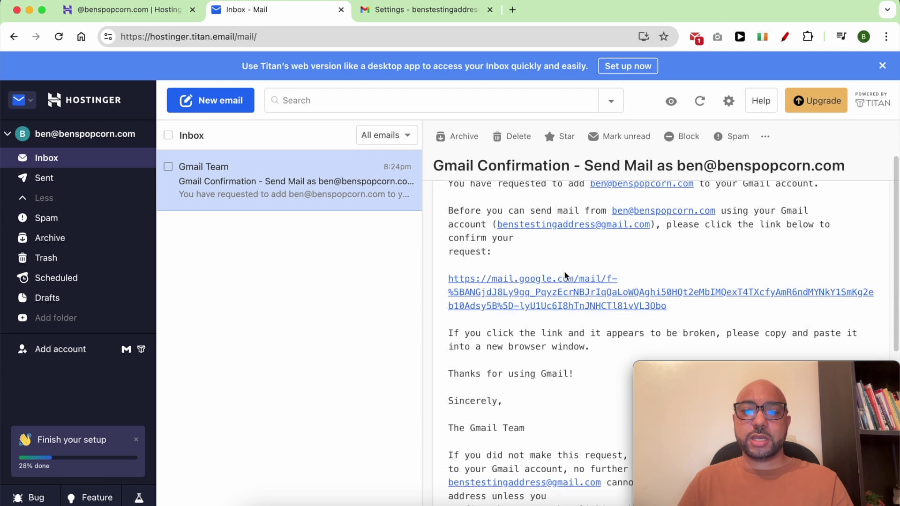
left_click(570, 298)
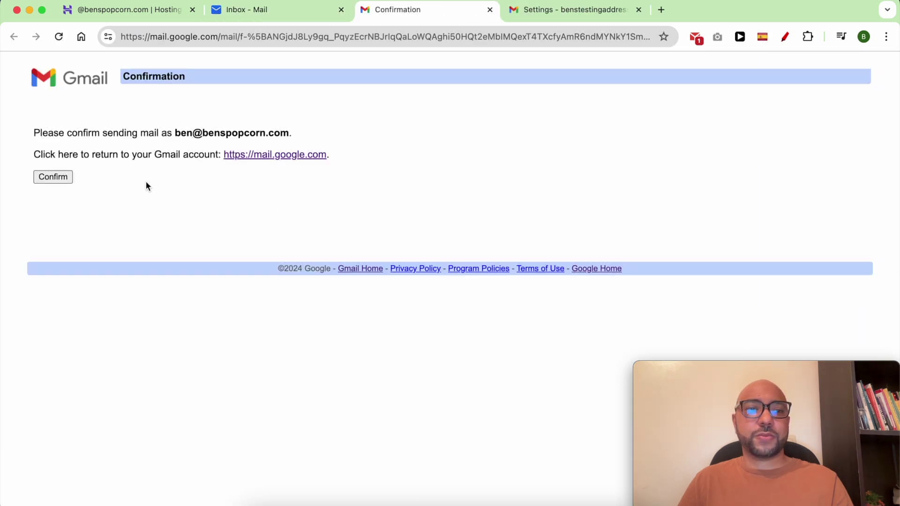
left_click(53, 176)
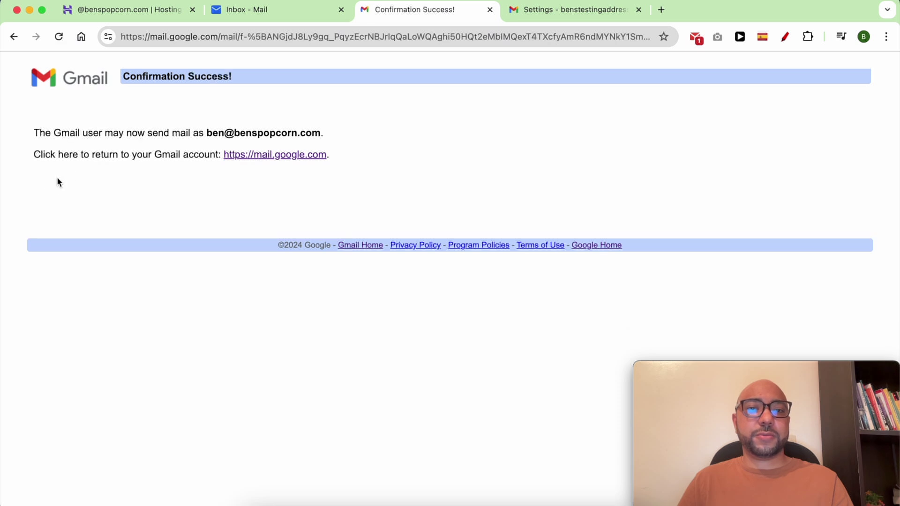
left_click_drag(126, 133, 340, 135)
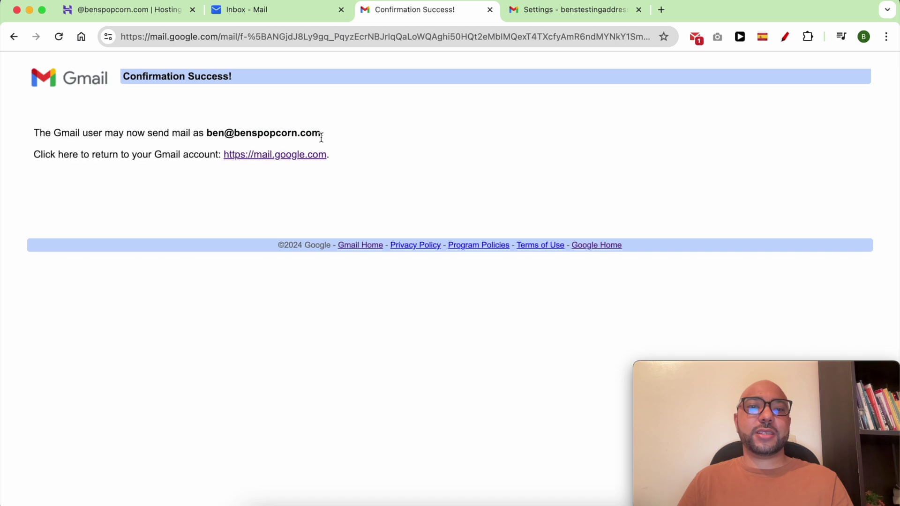
left_click_drag(321, 135, 209, 133)
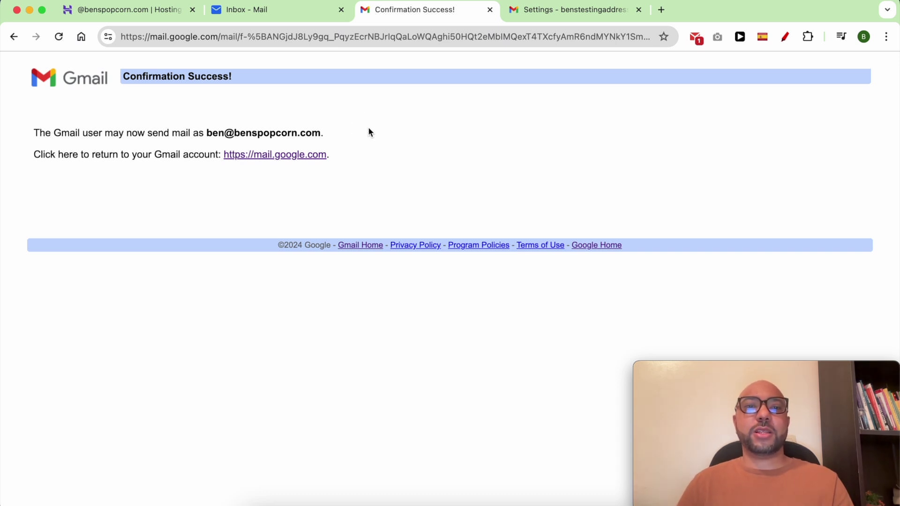
left_click_drag(322, 133, 205, 133)
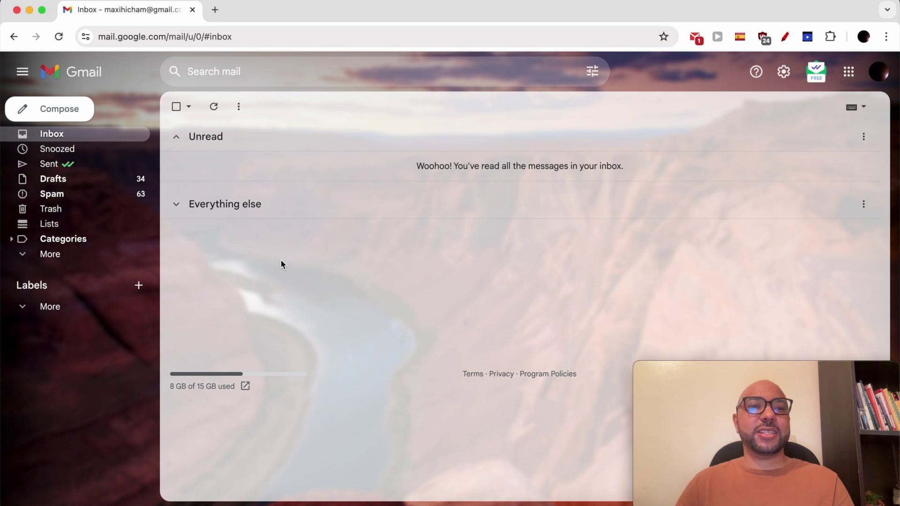
left_click(75, 115)
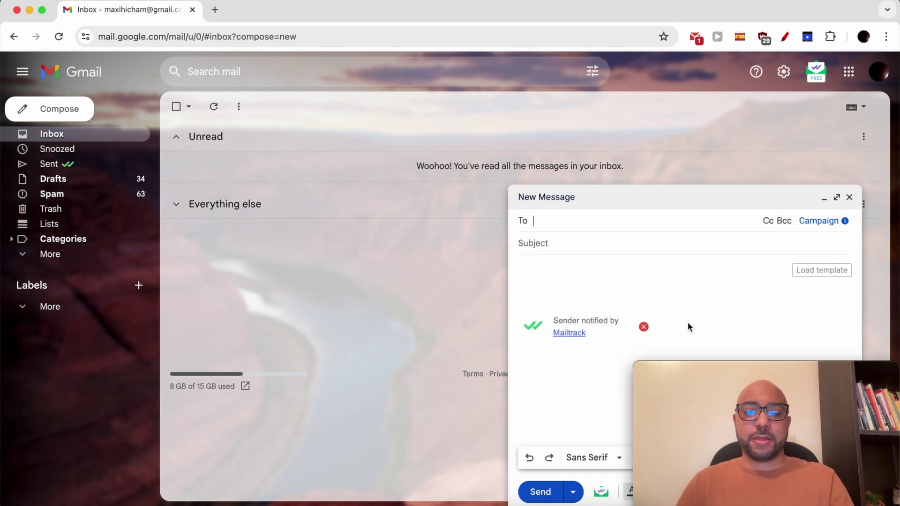
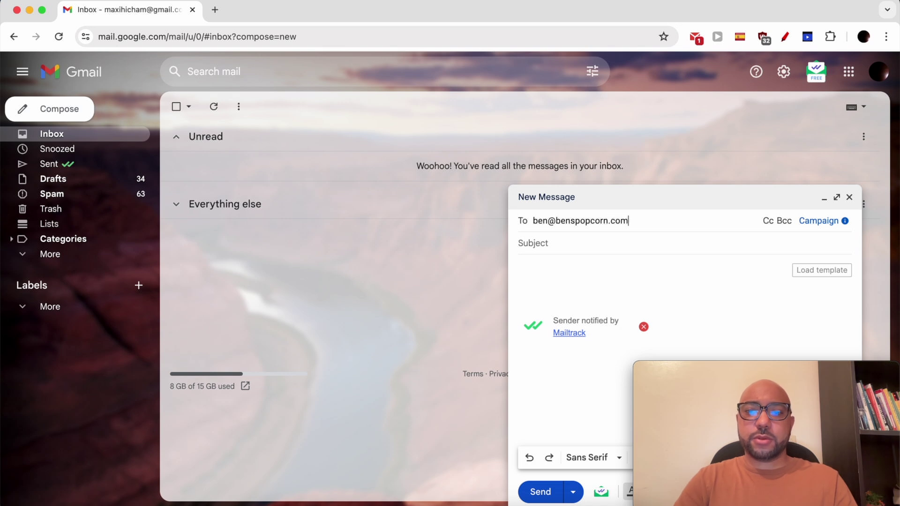
left_click(601, 258)
left_click(563, 254)
type("test")
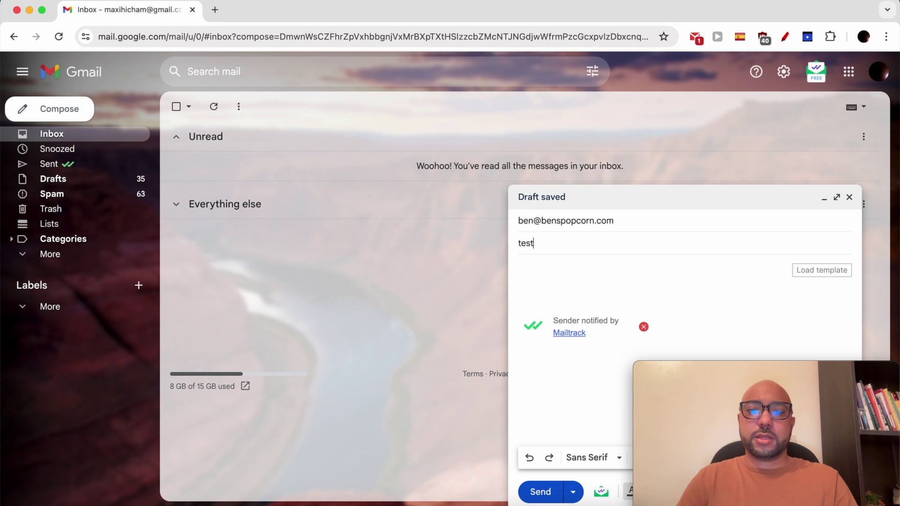
left_click(560, 271)
type("test")
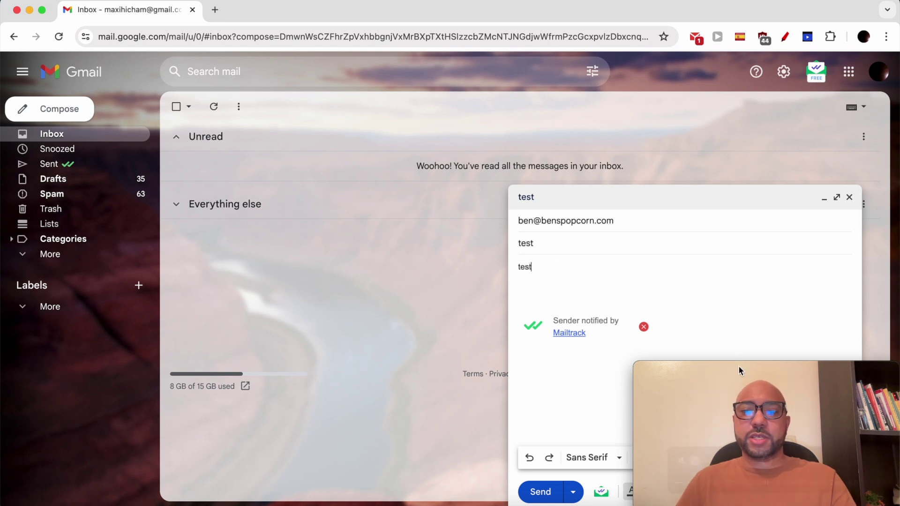
left_click(539, 493)
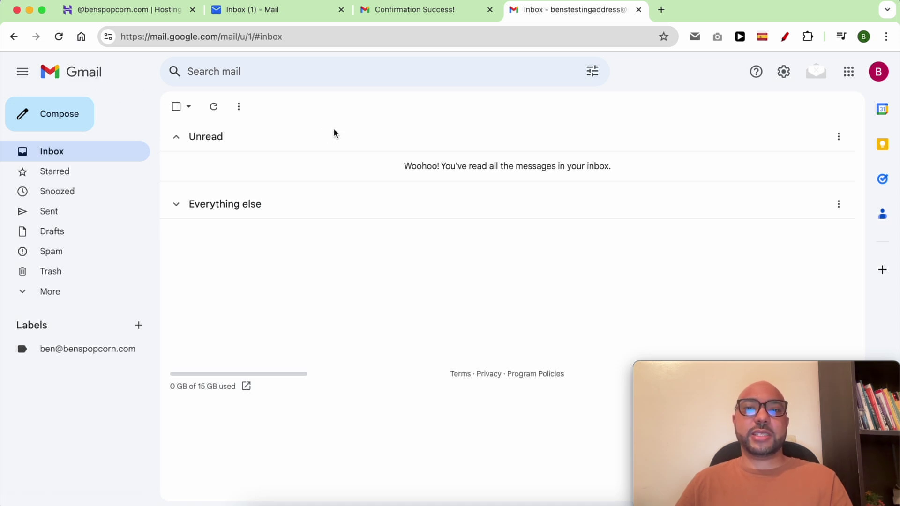
- Reach the Accounts and Import settings via the gear and See all settings
left_click(783, 71)
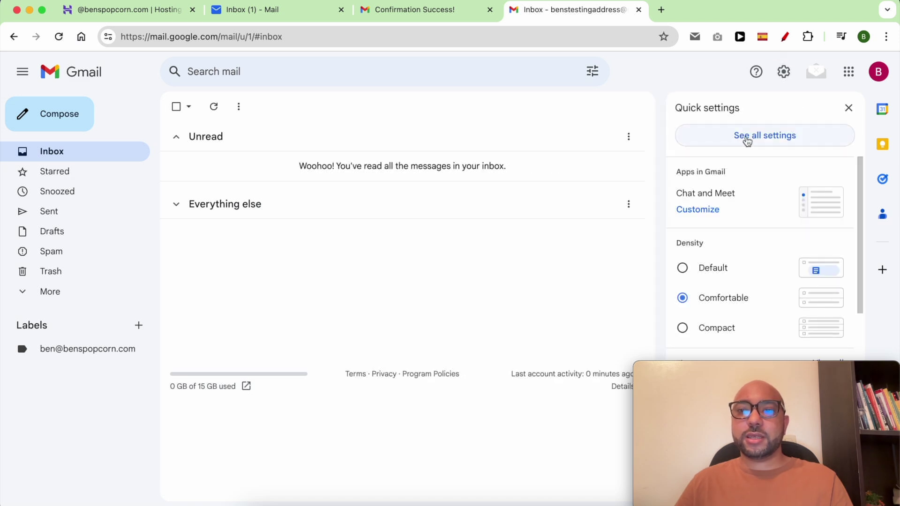
left_click(746, 140)
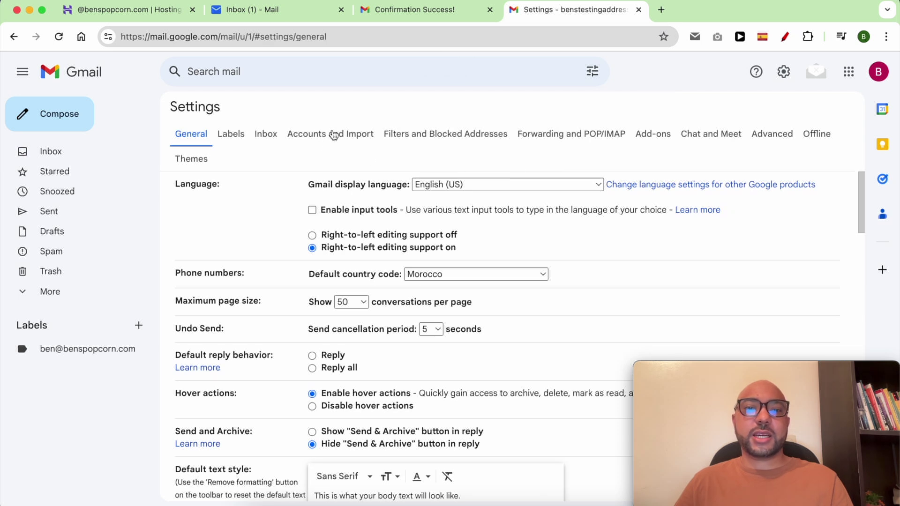
left_click(332, 134)
scroll(422, 267, "down", 2)
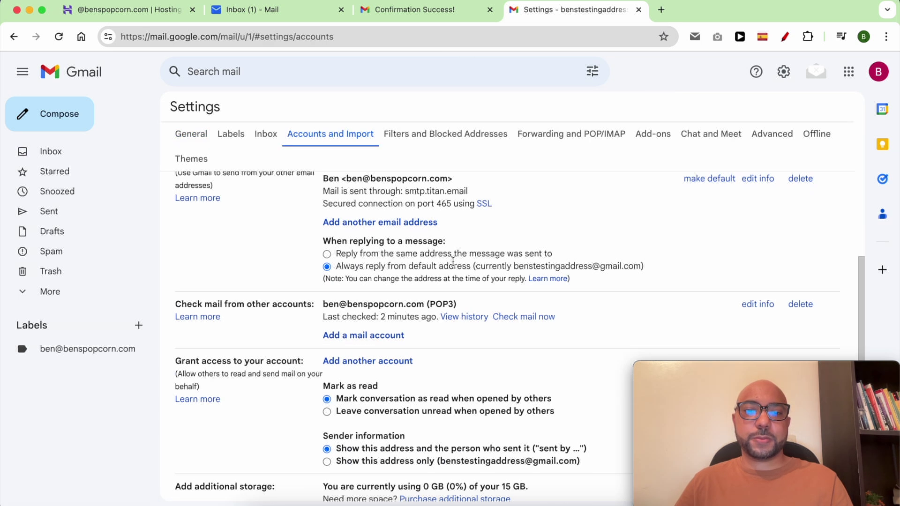
- Run Check mail now for the POP3 account and highlight the '1 mail fetched' result
triple_click(265, 304)
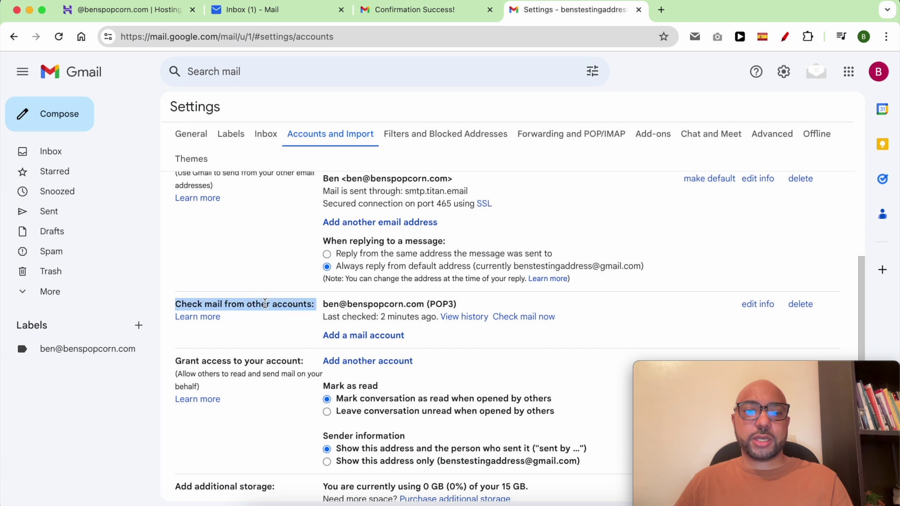
left_click(533, 322)
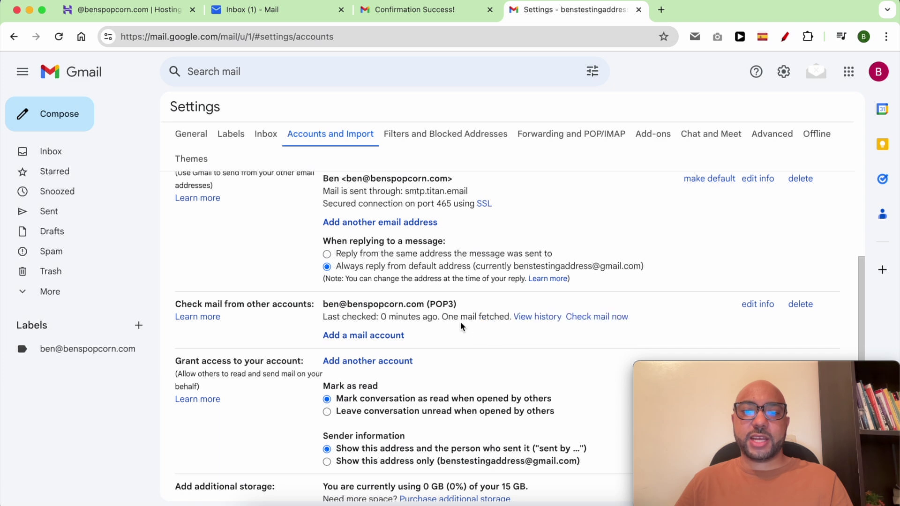
left_click_drag(442, 318, 511, 315)
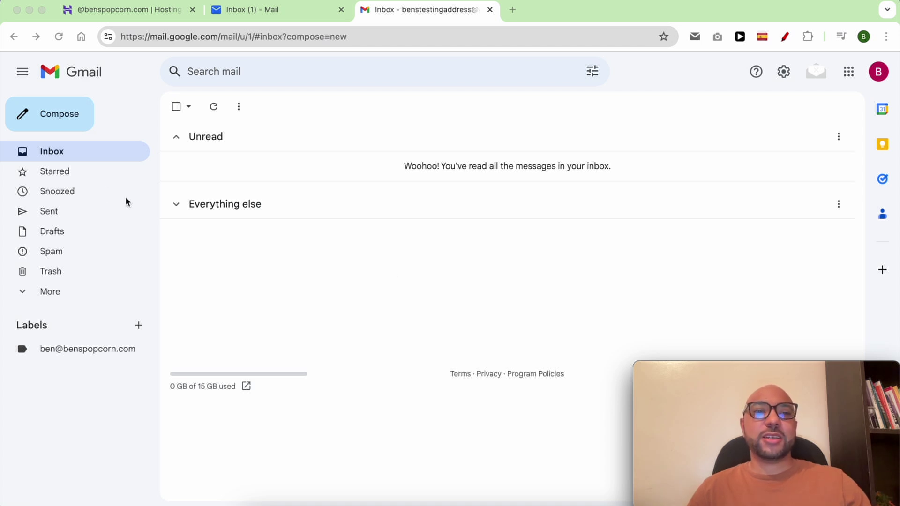
left_click(62, 122)
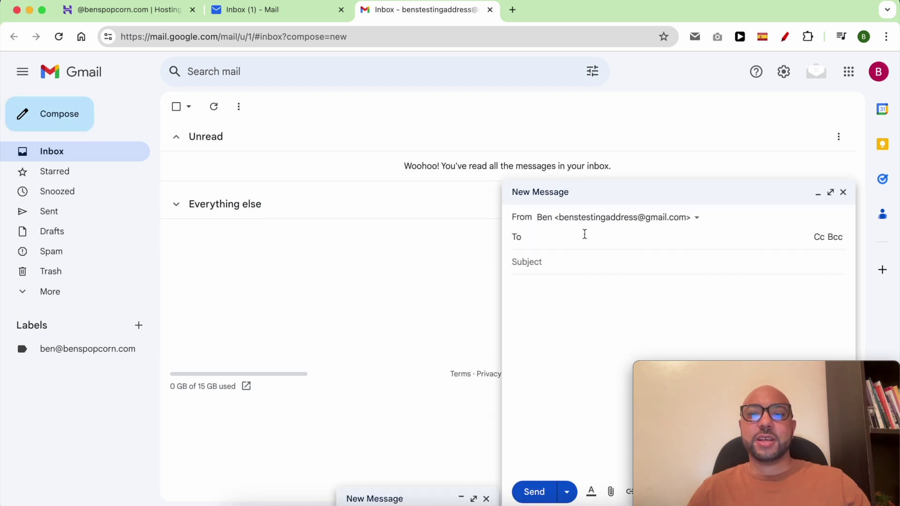
left_click(601, 224)
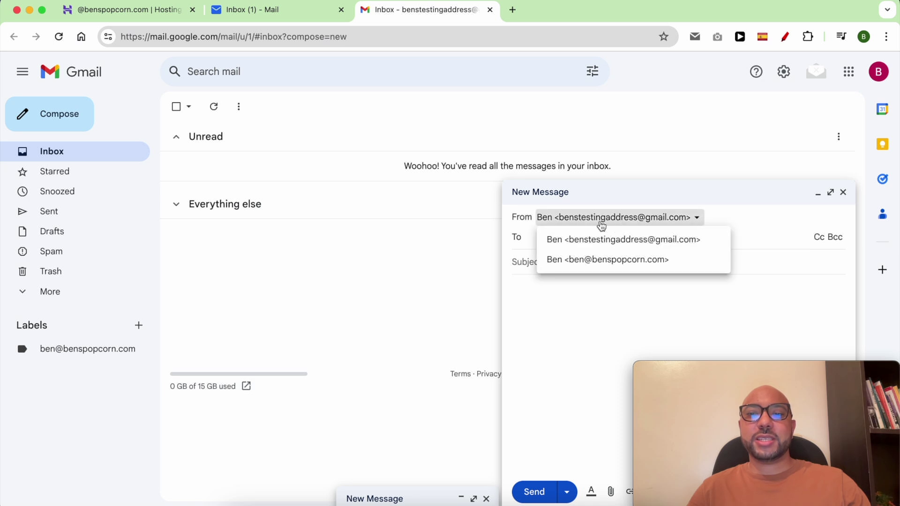
left_click(598, 261)
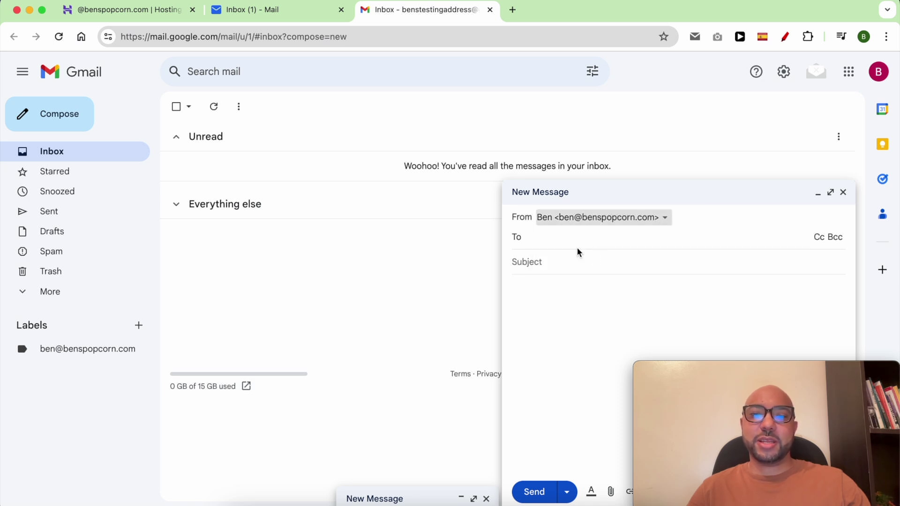